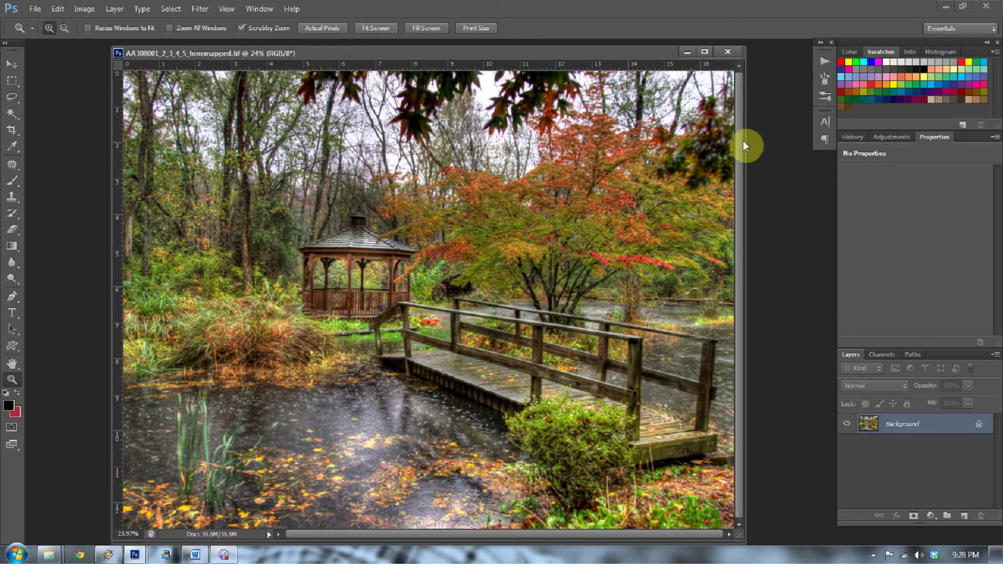
Examine the colour fringes along the tree branches against the sky in the photo's upper-right corner at up to 300% zoom
left_click(708, 80)
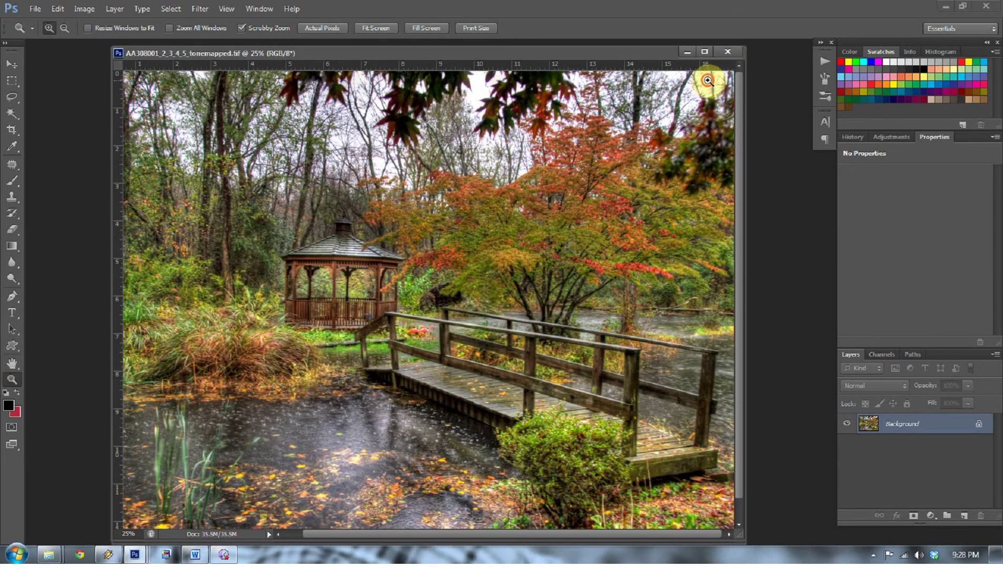
left_click_drag(710, 81, 828, 150)
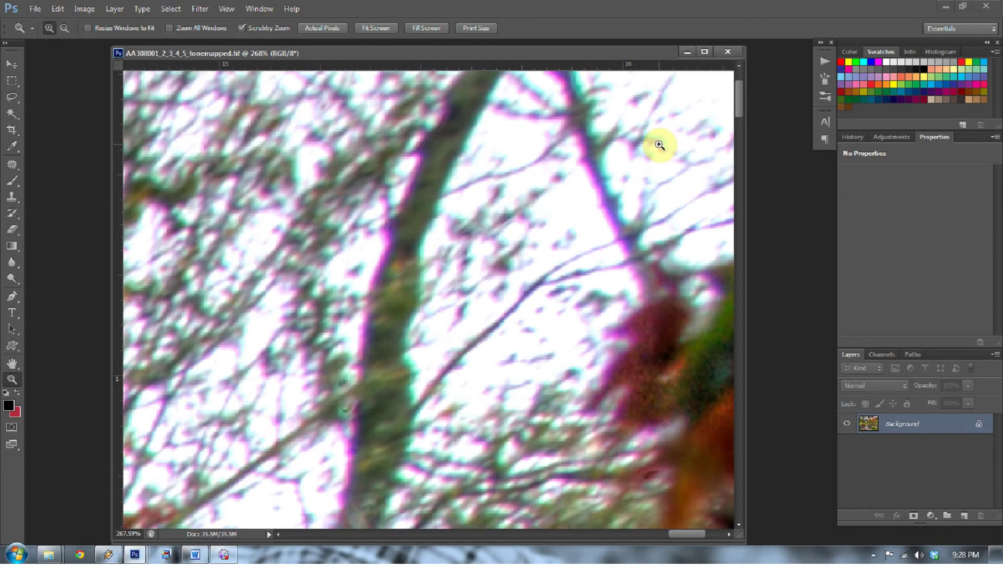
left_click(652, 227)
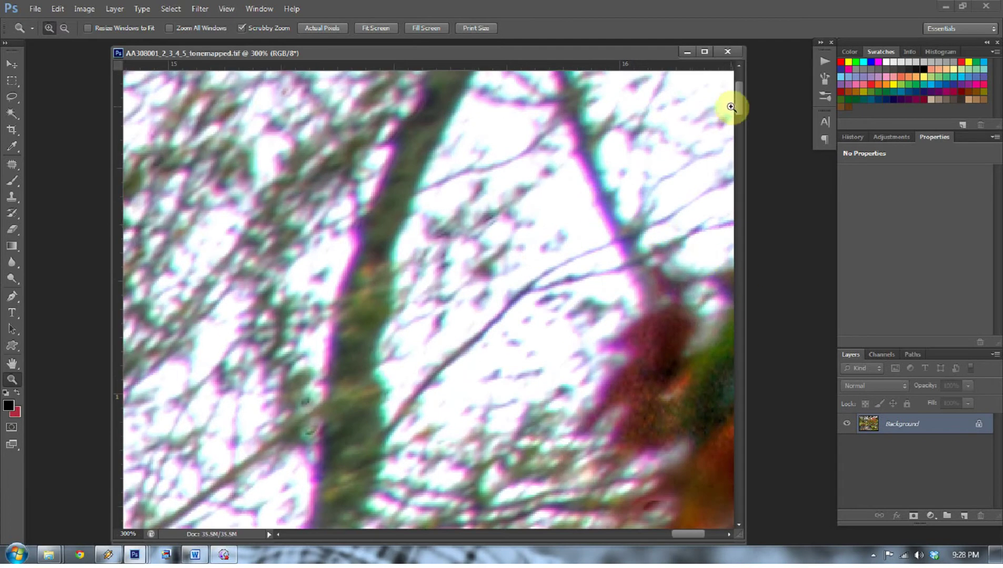
left_click_drag(738, 104, 741, 93)
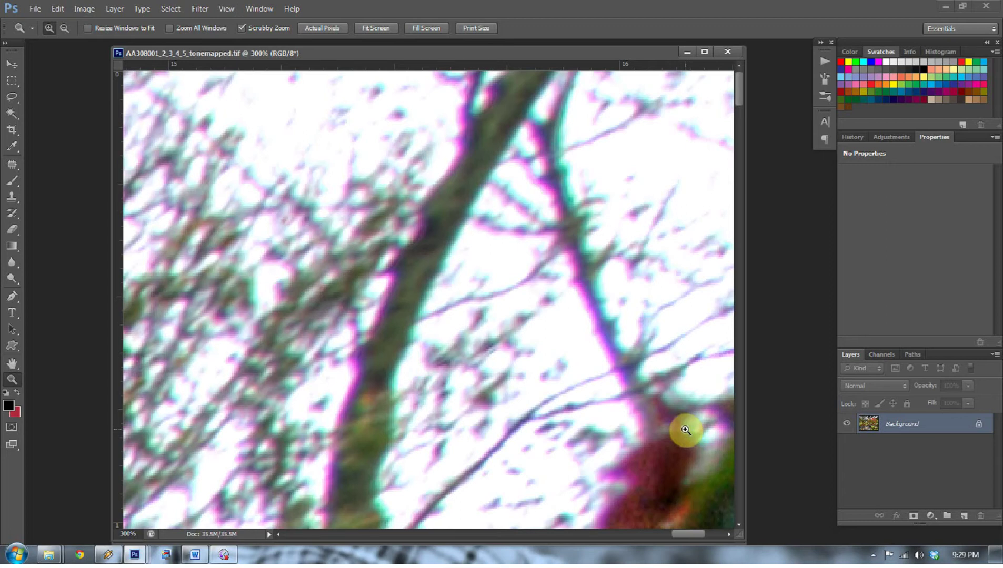
right_click(489, 186)
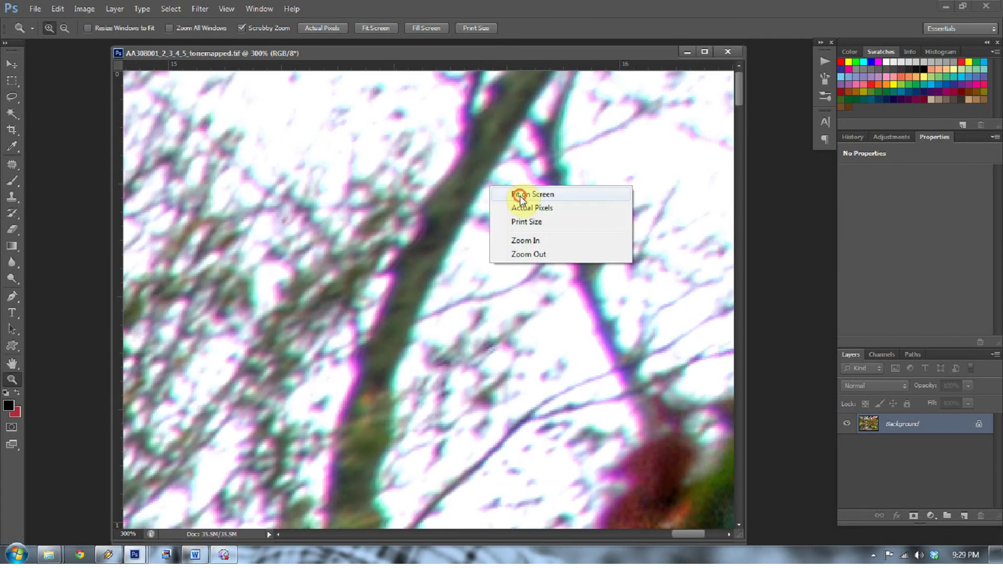
left_click(520, 199)
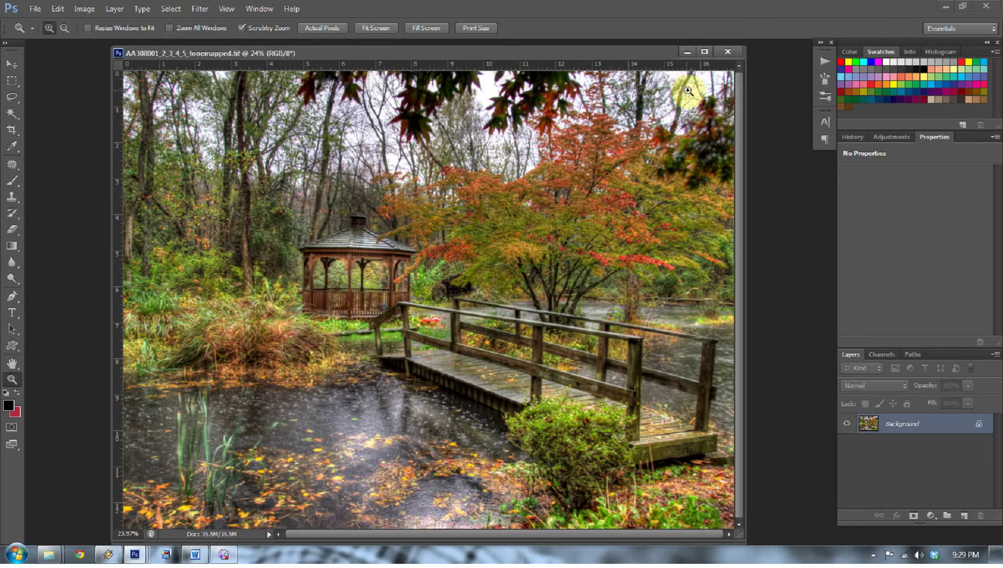
right_click(704, 82)
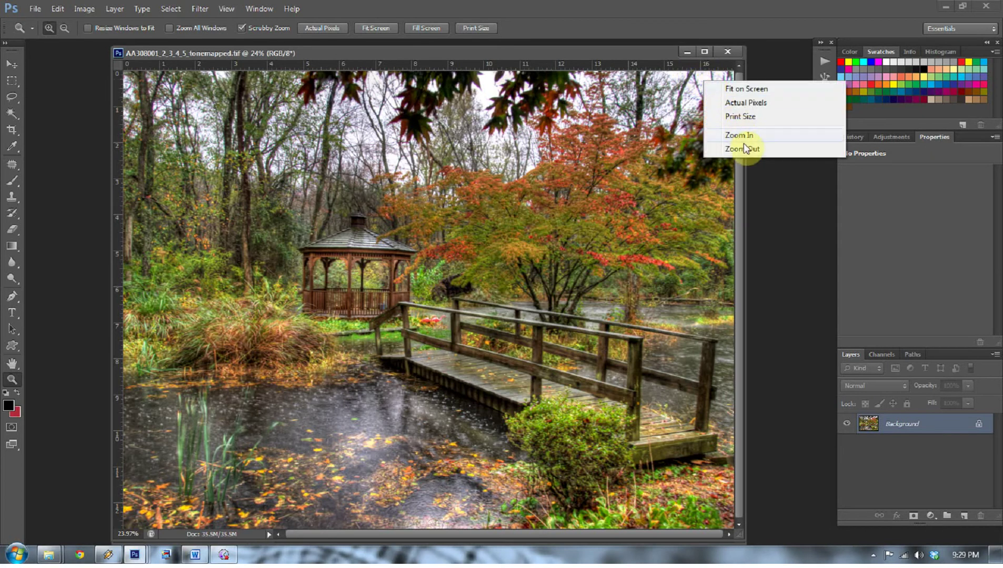
left_click(740, 135)
left_click(699, 98)
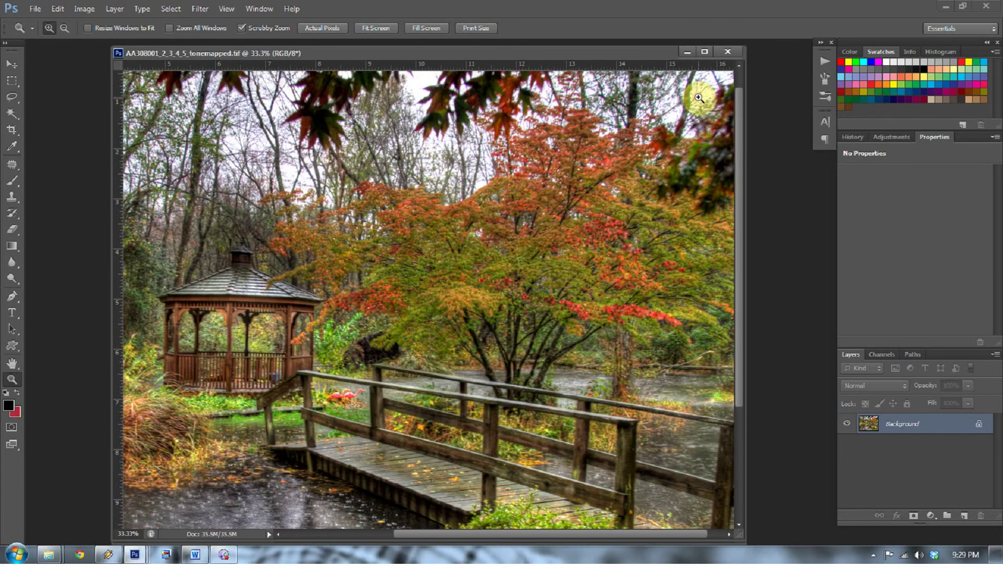
left_click_drag(699, 98, 700, 253)
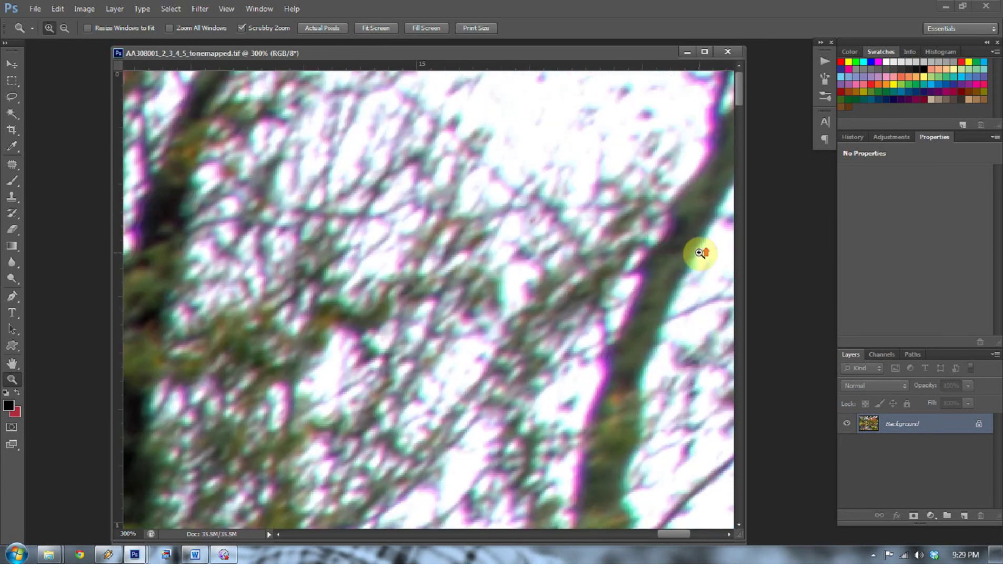
left_click_drag(681, 534, 723, 524)
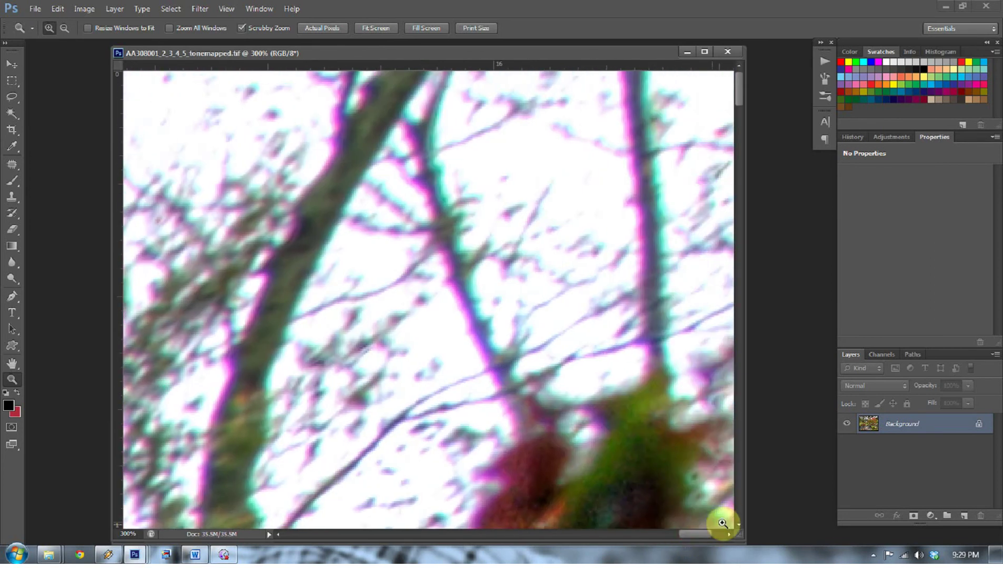
Add a Hue/Saturation adjustment layer and try a Master saturation of -100, returning it to 0
left_click(931, 516)
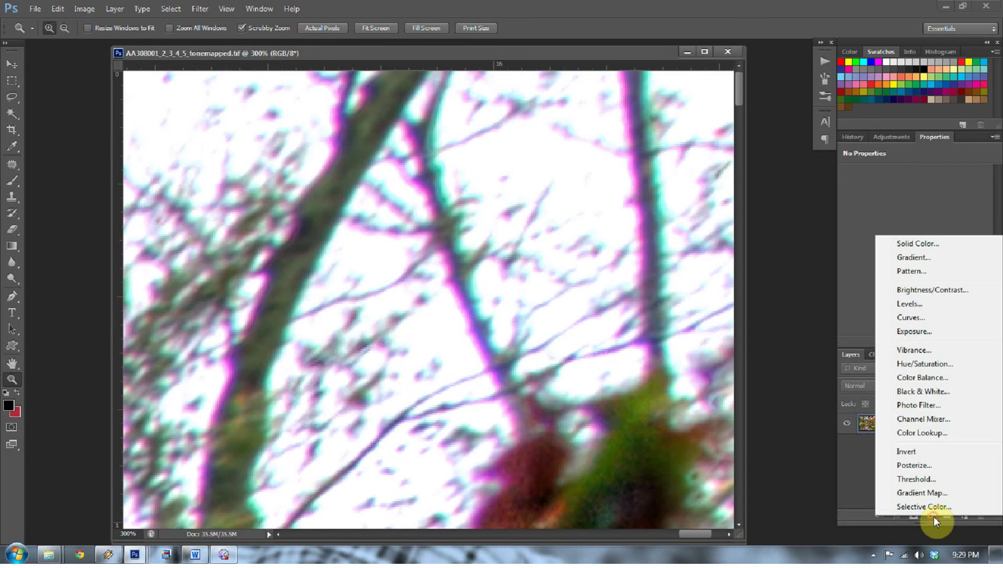
left_click(924, 364)
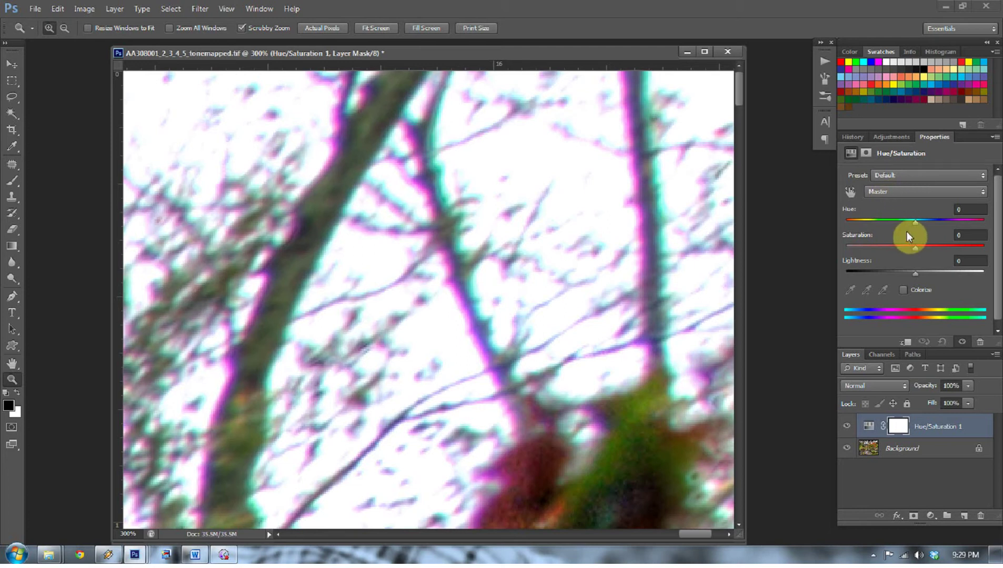
left_click_drag(915, 247, 845, 247)
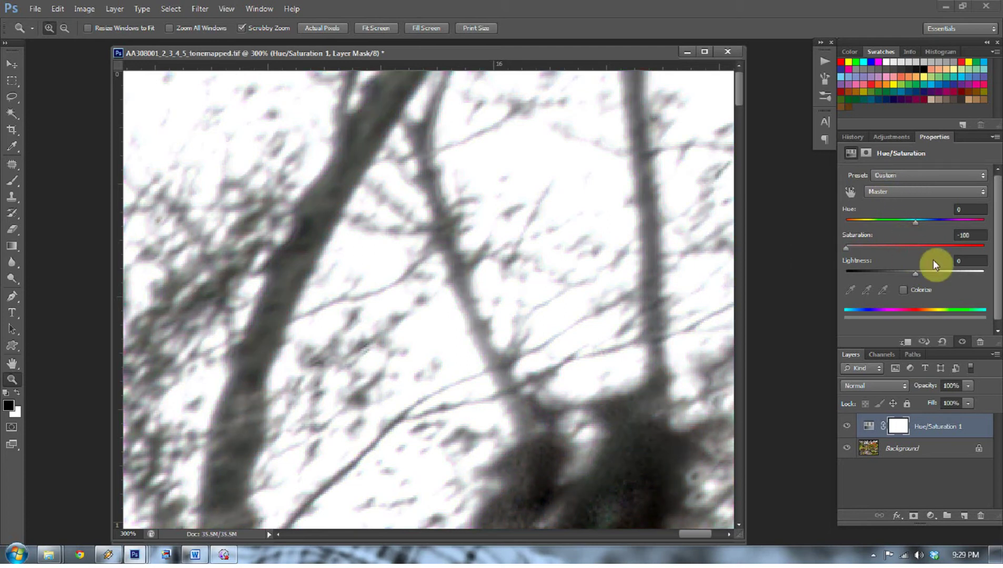
left_click_drag(846, 249, 915, 249)
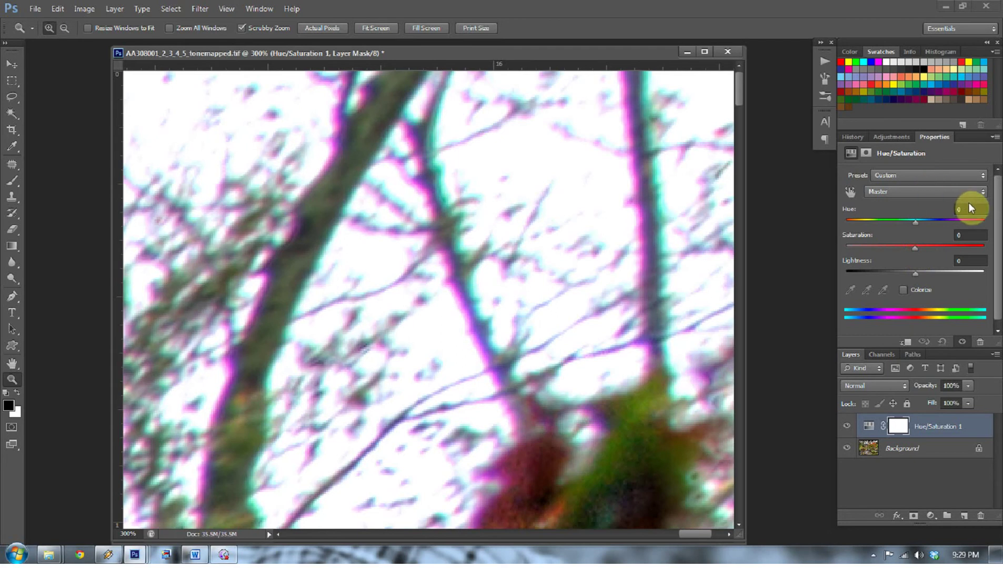
Sample the cyan fringe on a branch and set the Cyans saturation to -100 and lightness to -49
left_click(983, 192)
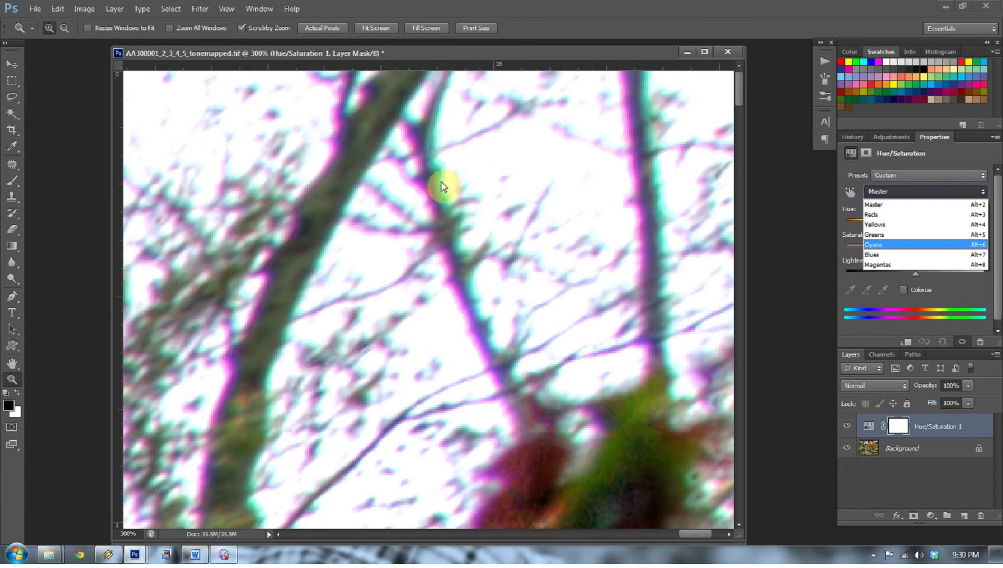
left_click(849, 190)
left_click(850, 192)
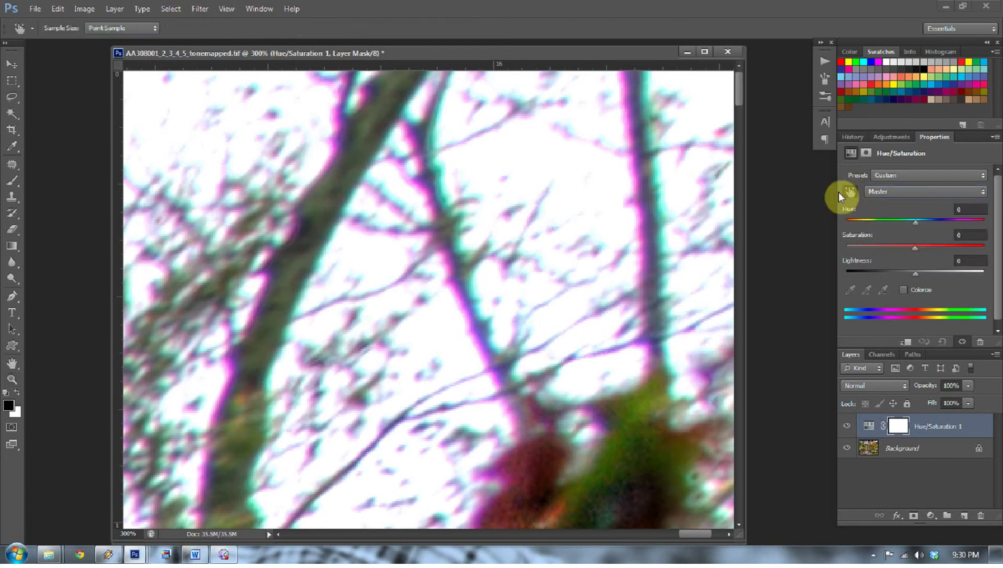
left_click(441, 170)
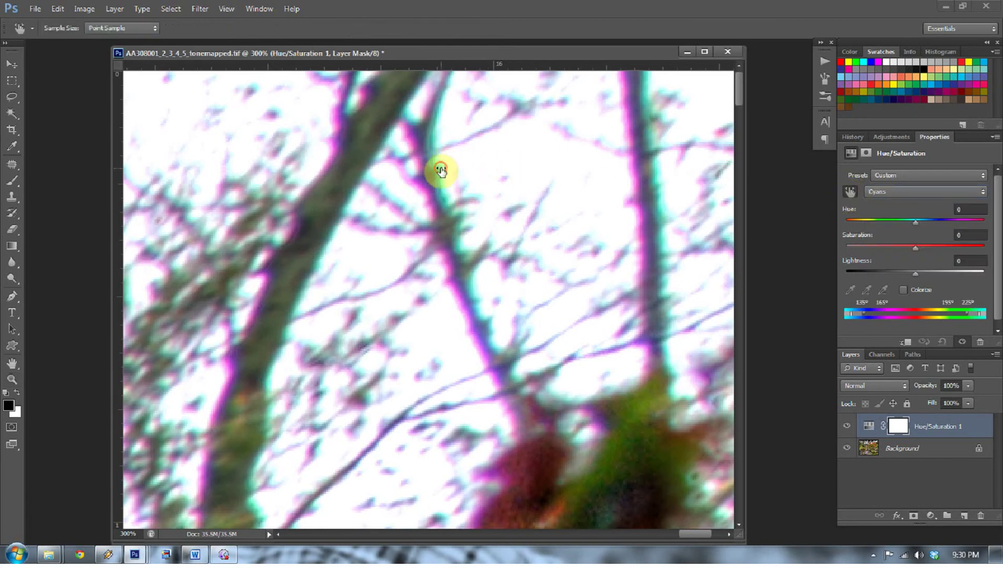
left_click_drag(439, 169, 460, 169)
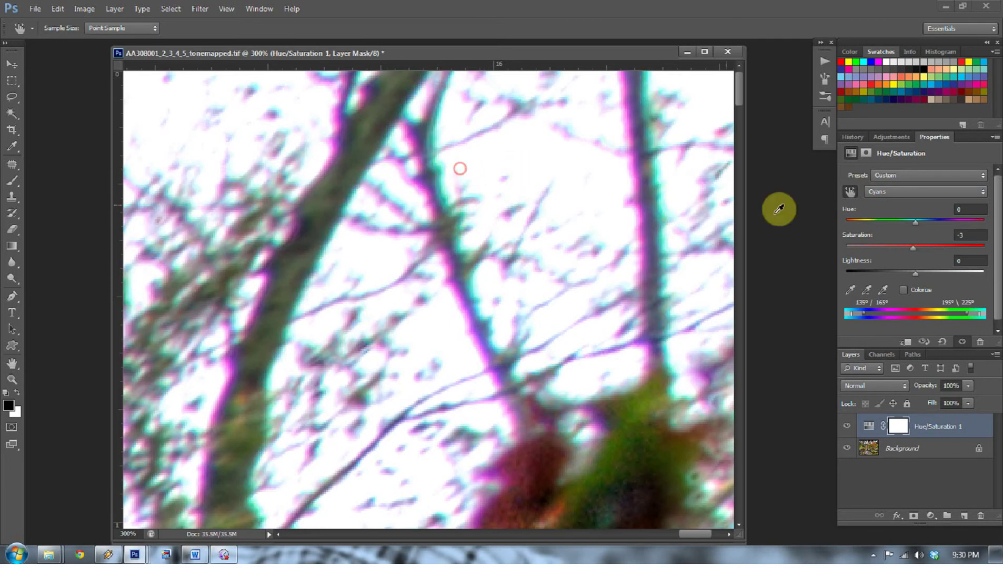
left_click_drag(910, 245, 823, 245)
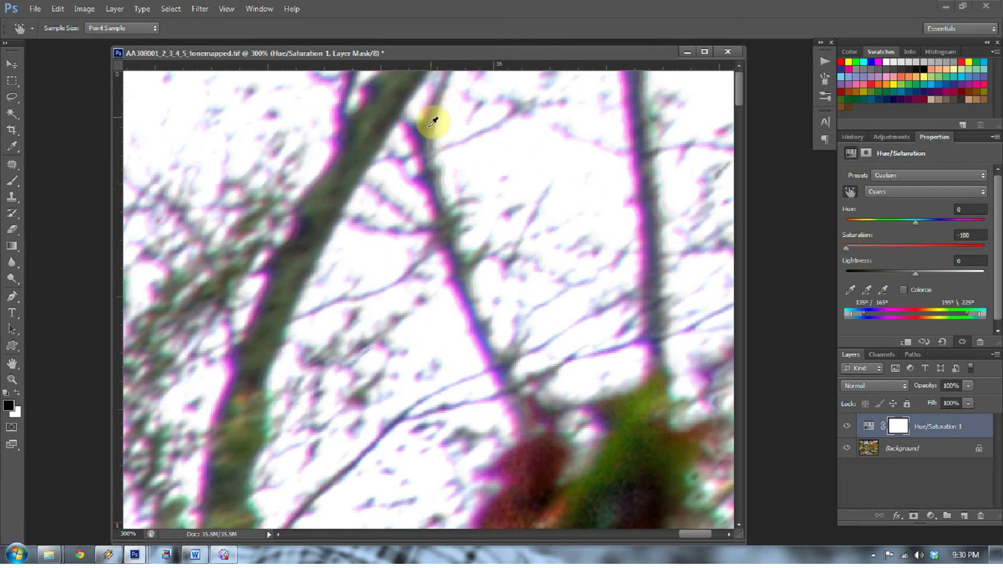
left_click_drag(917, 273, 886, 275)
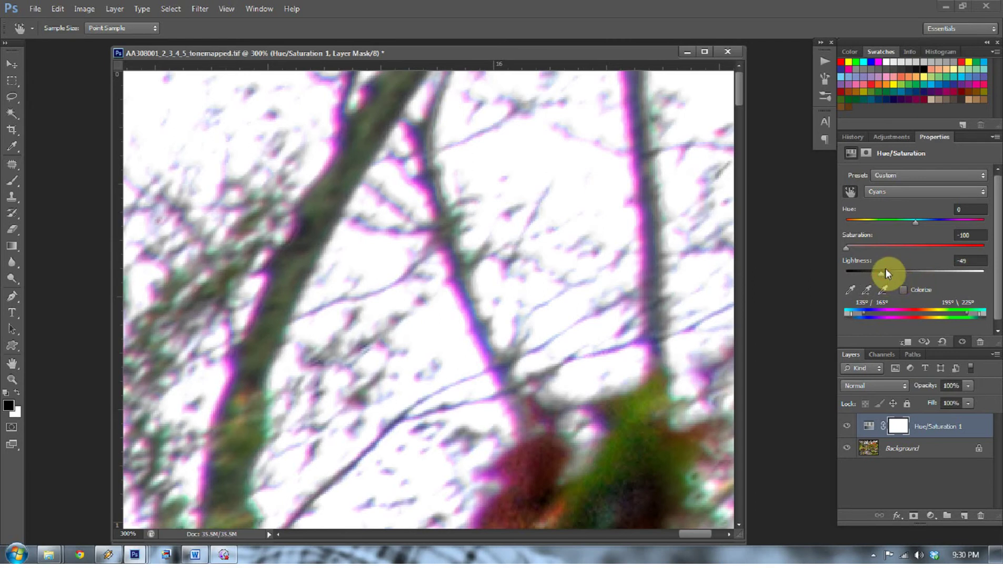
Sample the magenta fringe on the branch and set the Magentas saturation to -100 and lightness to +37
left_click(420, 181)
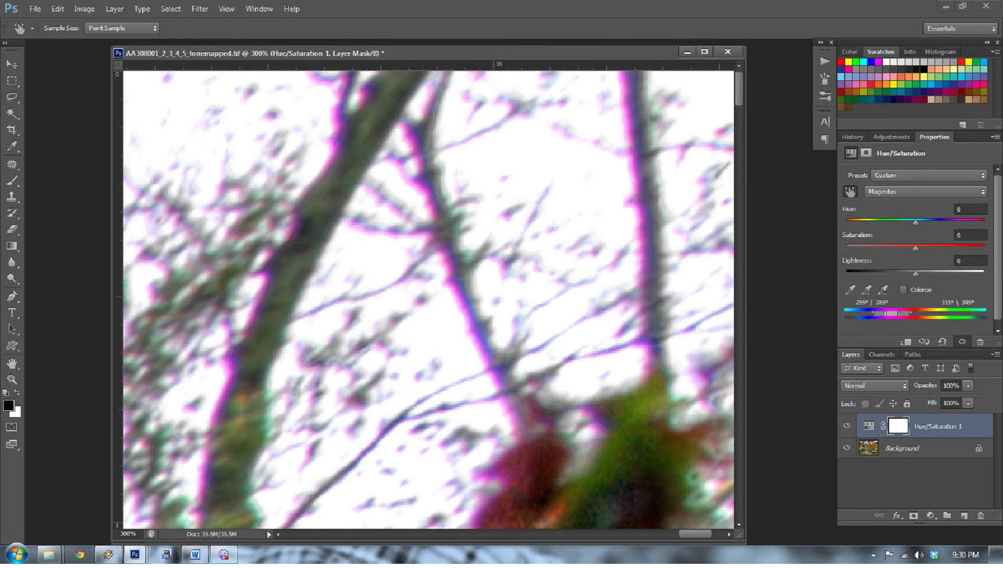
left_click(978, 192)
left_click(970, 191)
left_click_drag(917, 248, 833, 243)
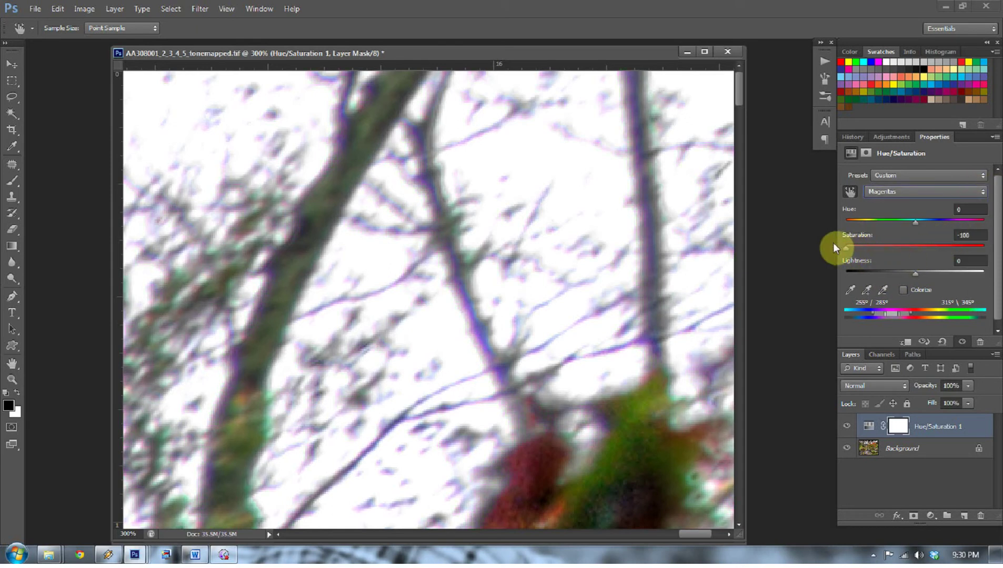
mouse_move(921, 273)
left_mouse_down()
mouse_move(888, 273)
mouse_move(939, 271)
left_mouse_up()
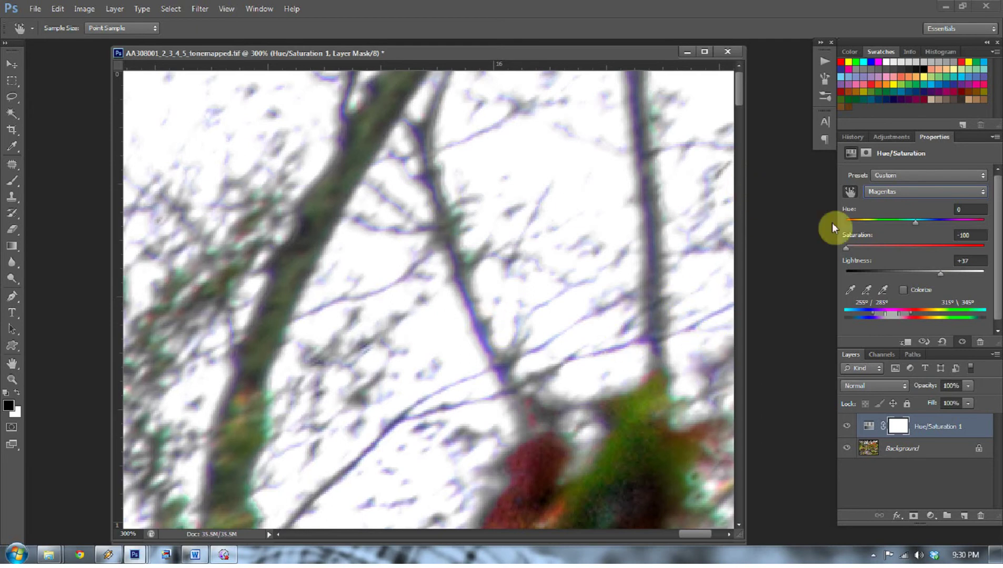
Fit the whole photo in view and compare it with the Hue/Saturation layer hidden and shown
left_click(908, 194)
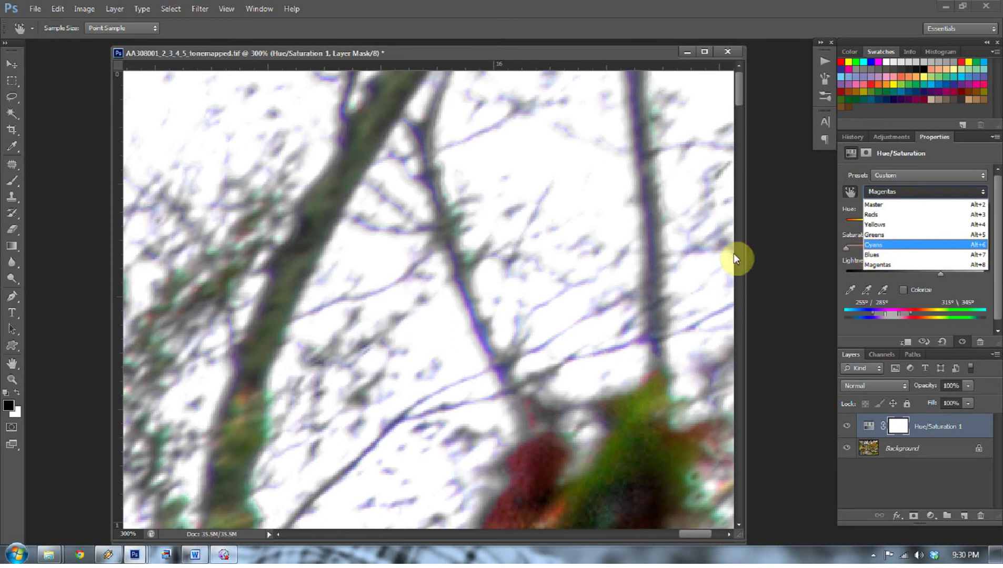
left_click(653, 234)
right_click(649, 233)
left_click(631, 39)
key("z")
right_click(591, 168)
left_click(602, 177)
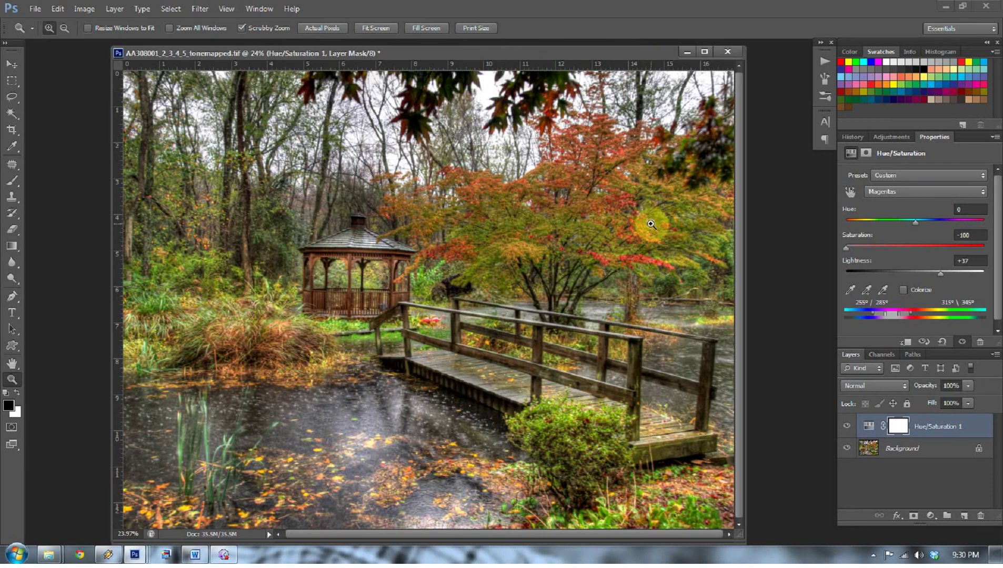
left_click(849, 432)
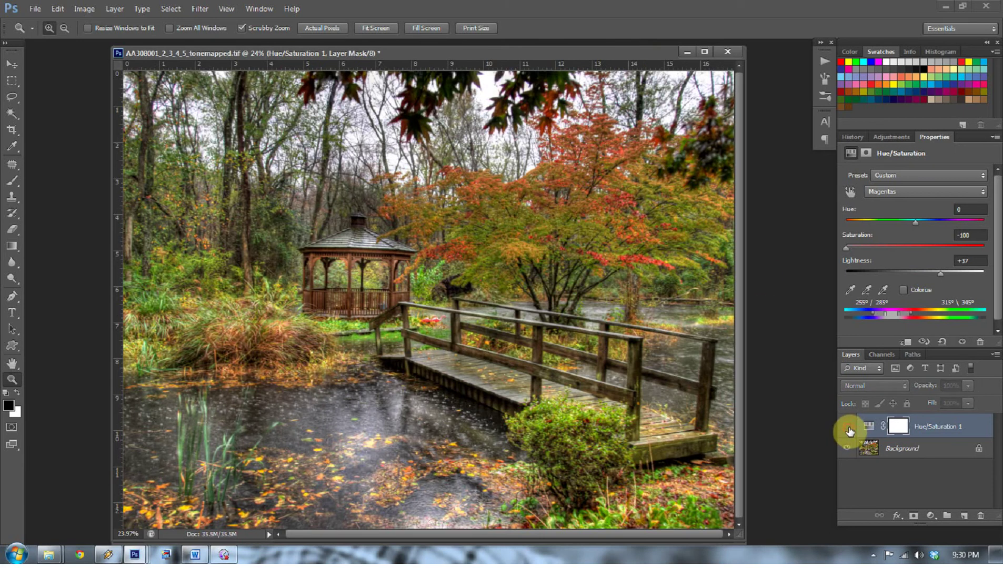
left_click(847, 430)
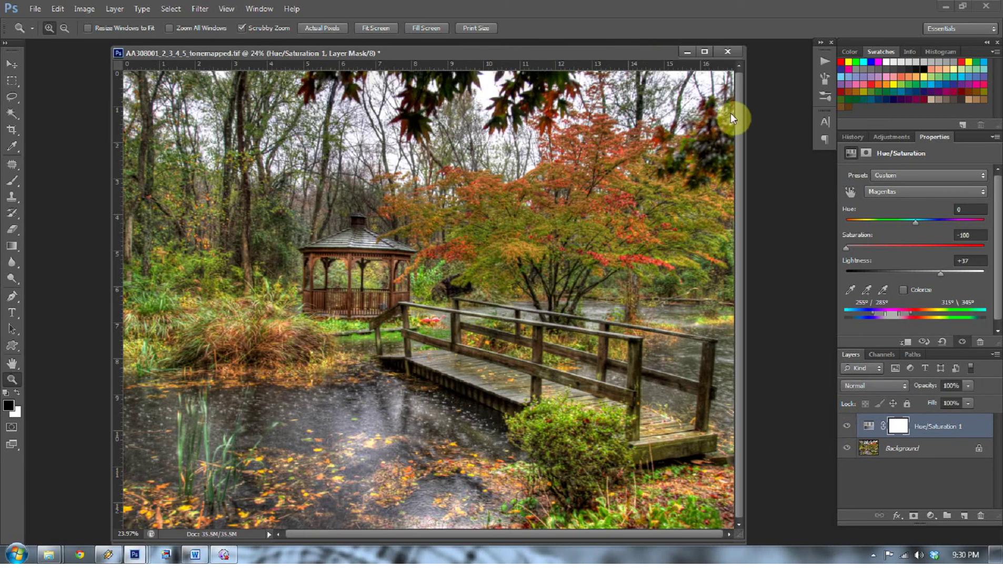
Sample the remaining blue fringe on an upper-right branch and lower the Blues saturation to -46
left_click_drag(691, 81, 756, 148)
left_click_drag(681, 534, 718, 535)
scroll(706, 482, "up", 2)
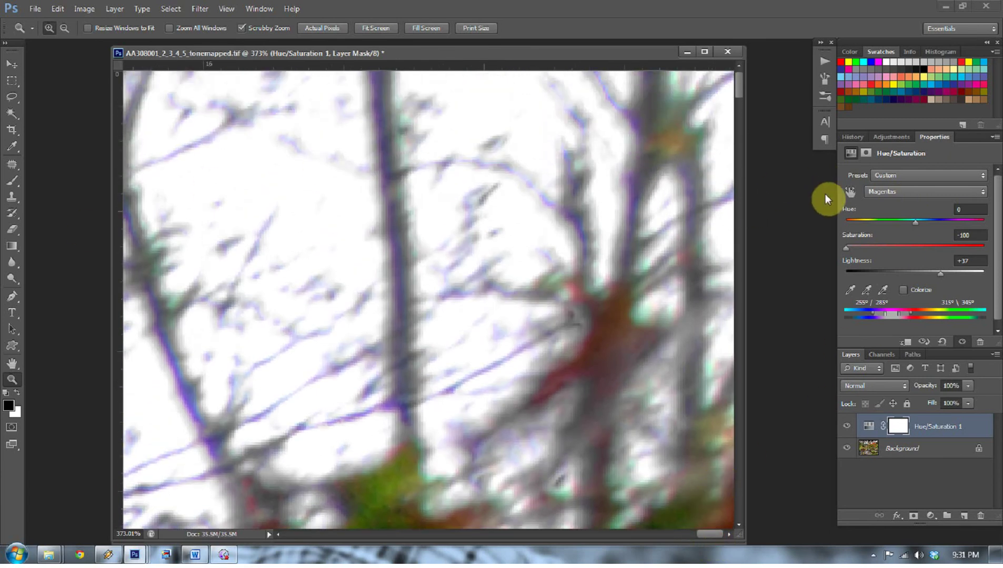
left_click(851, 191)
left_click_drag(640, 193, 605, 199)
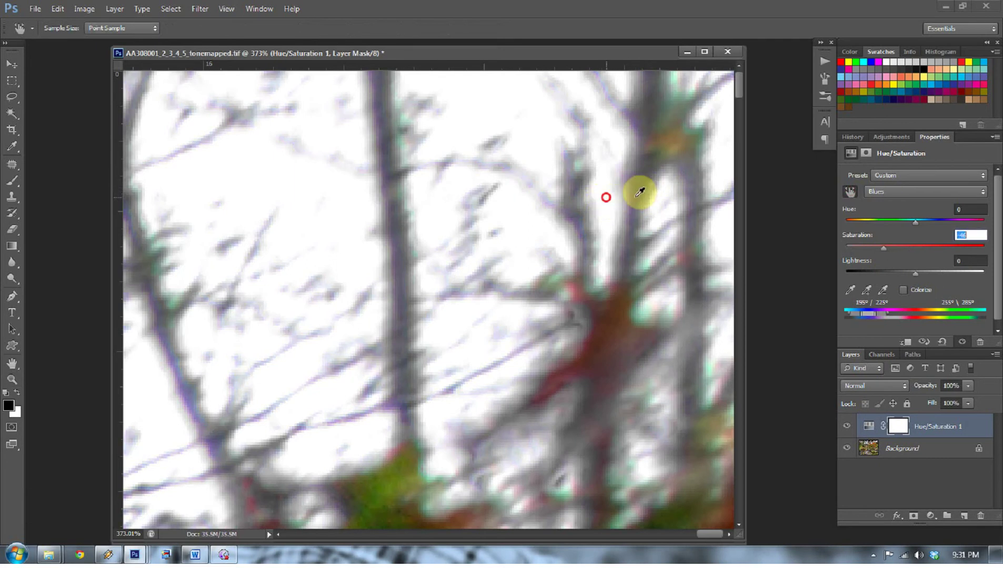
Fit the photo in view again and toggle the Hue/Saturation layer's visibility to check the full fringe correction
key("z")
right_click(668, 234)
left_click(691, 246)
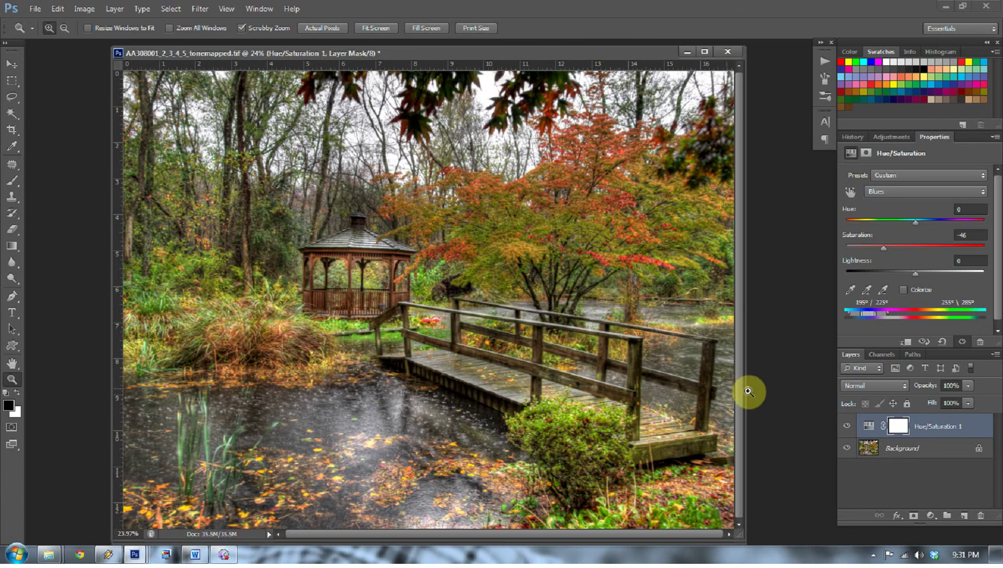
left_click(848, 427)
left_click(849, 426)
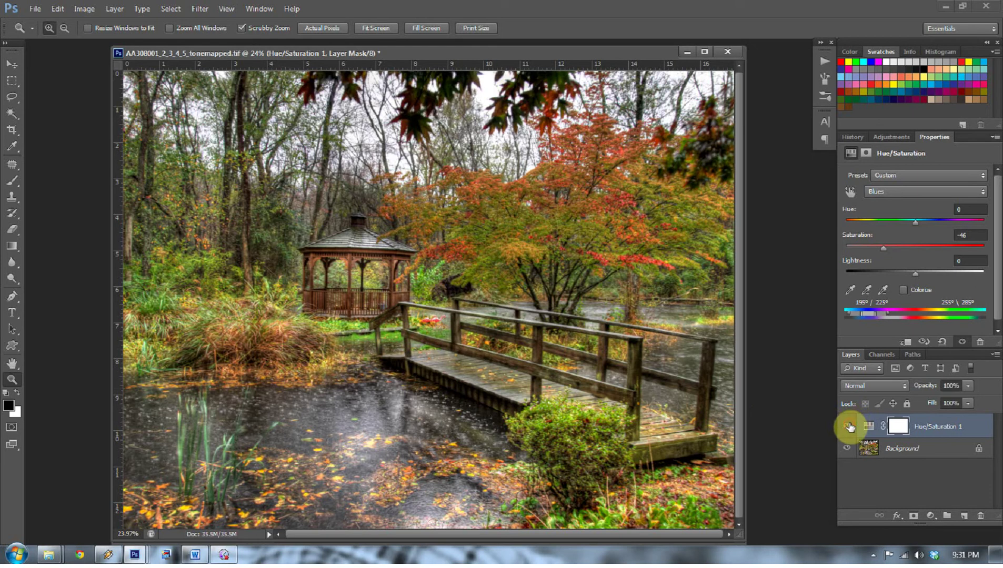
left_click(849, 427)
left_click(848, 426)
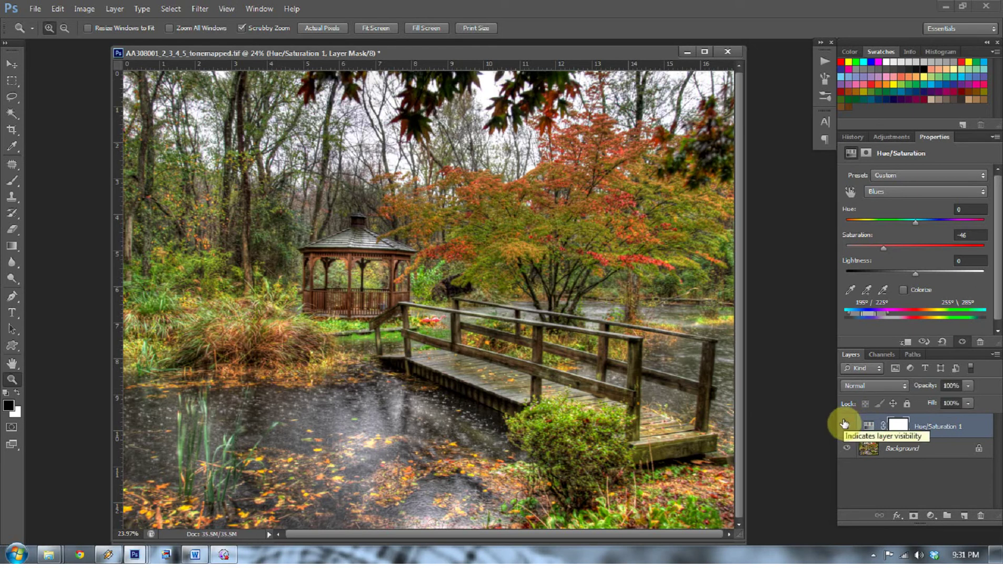
Paint black on the Hue/Saturation layer mask with a 1100 px brush over the water, bridge, grasses and lower foliage
left_click(898, 427)
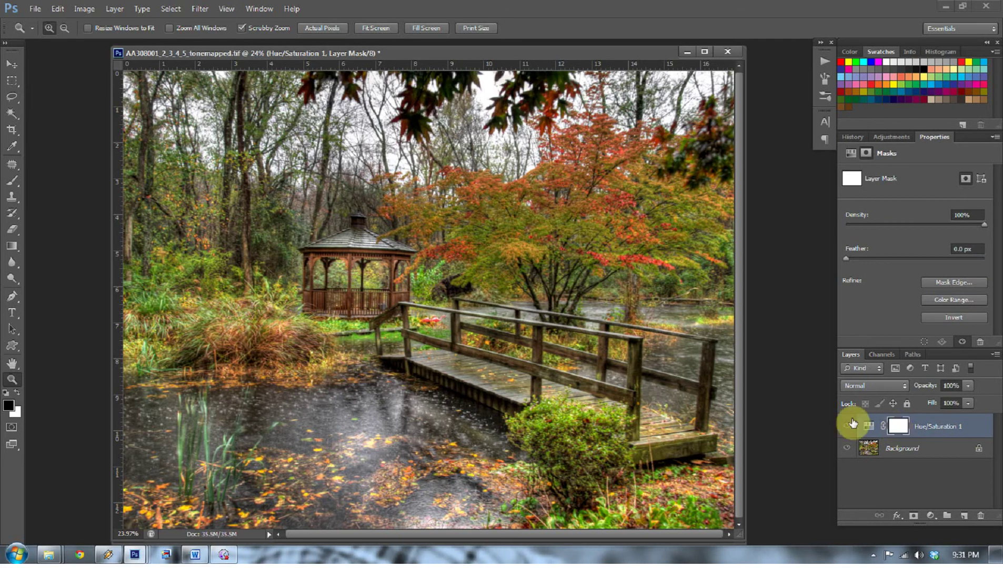
key("b")
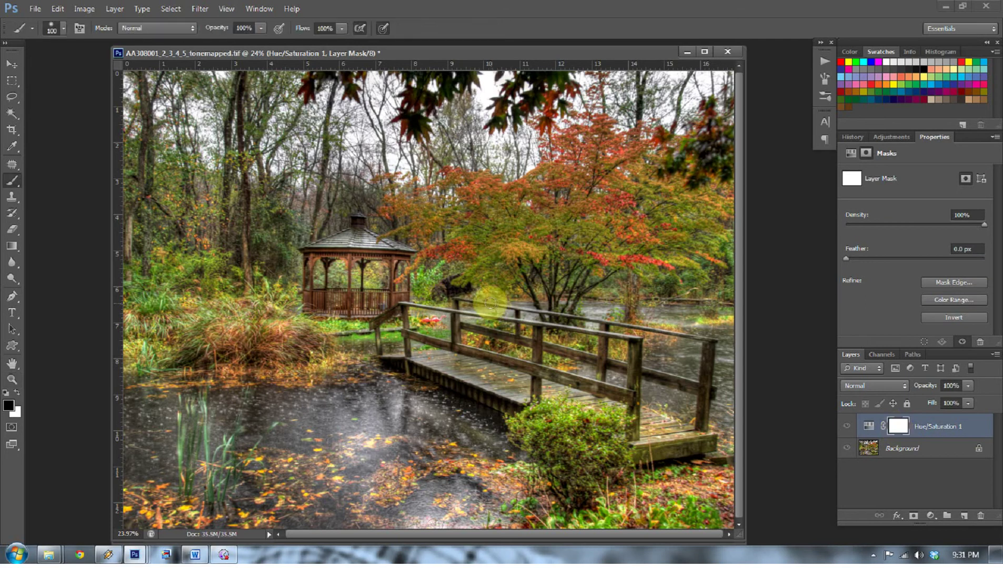
key("bracketright")
key("bracketright")
key("bracketright")
key("bracketright")
key("bracketright")
key("bracketright")
key("bracketright")
key("bracketright")
key("bracketright")
key("bracketright")
key("bracketright")
mouse_move(569, 310)
left_mouse_down()
mouse_move(685, 287)
mouse_move(667, 451)
mouse_move(558, 491)
mouse_move(299, 526)
mouse_move(781, 503)
mouse_move(411, 500)
mouse_move(139, 519)
mouse_move(112, 459)
mouse_move(351, 436)
mouse_move(468, 440)
mouse_move(390, 391)
mouse_move(299, 353)
mouse_move(188, 284)
mouse_move(132, 231)
mouse_move(155, 271)
mouse_move(307, 328)
mouse_move(512, 315)
mouse_move(677, 272)
mouse_move(710, 240)
mouse_move(581, 261)
mouse_move(499, 329)
mouse_move(521, 388)
mouse_move(653, 399)
mouse_move(430, 458)
mouse_move(679, 436)
mouse_move(555, 549)
mouse_move(218, 559)
mouse_move(619, 504)
mouse_move(649, 442)
mouse_move(659, 361)
left_mouse_up()
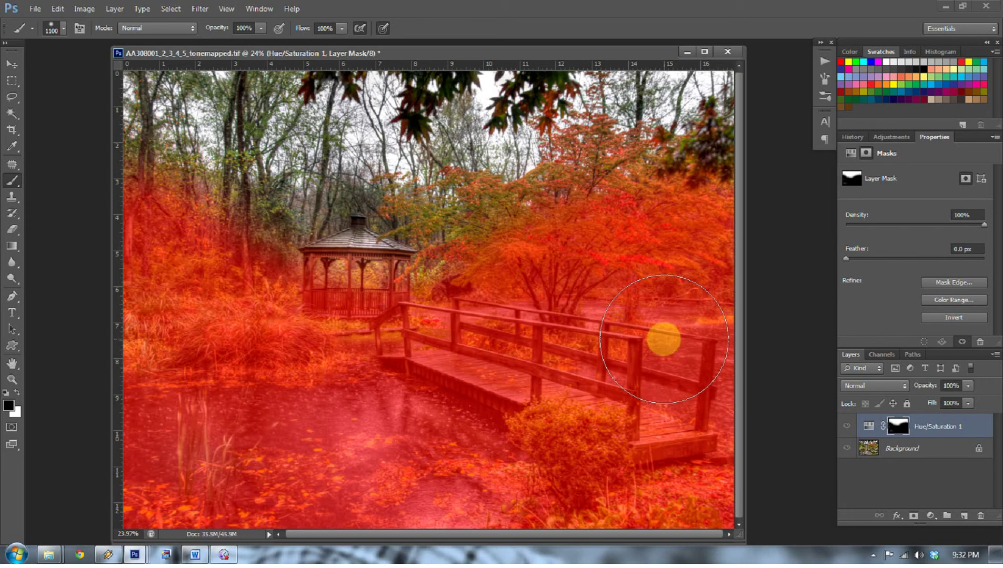
Toggle the red mask overlay off and on to compare the masked area with the photo, leaving it hidden
key("backslash")
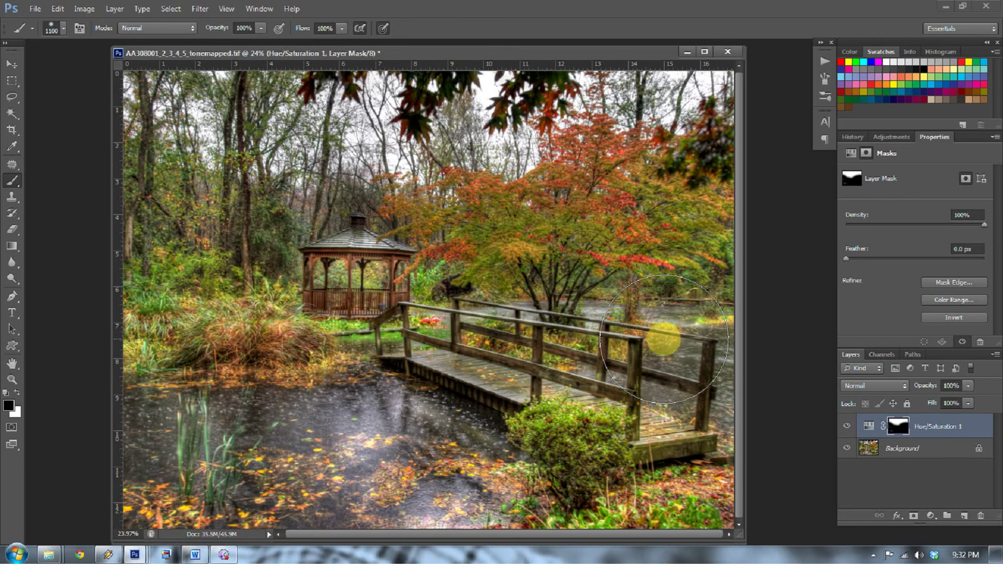
key("backslash")
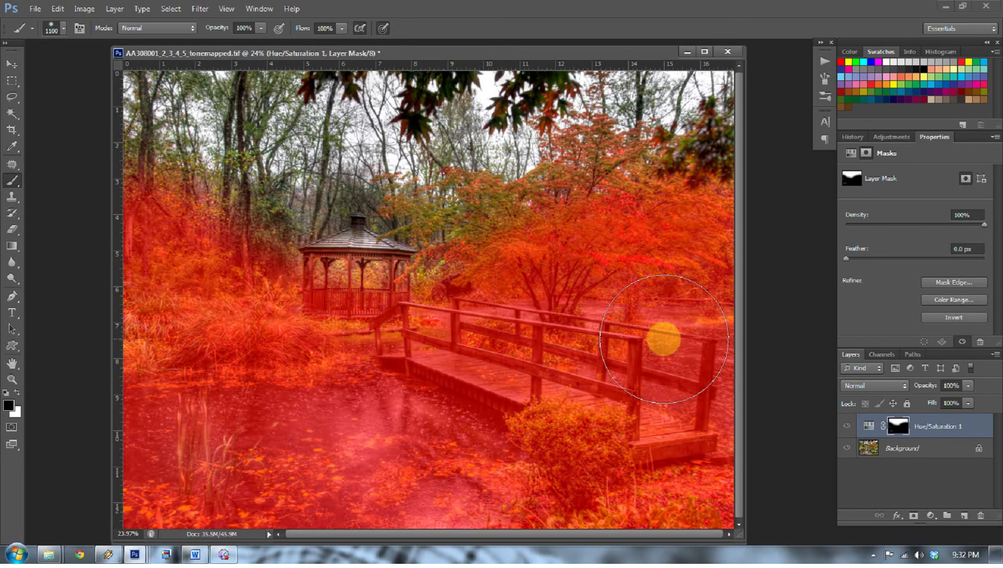
key("backslash")
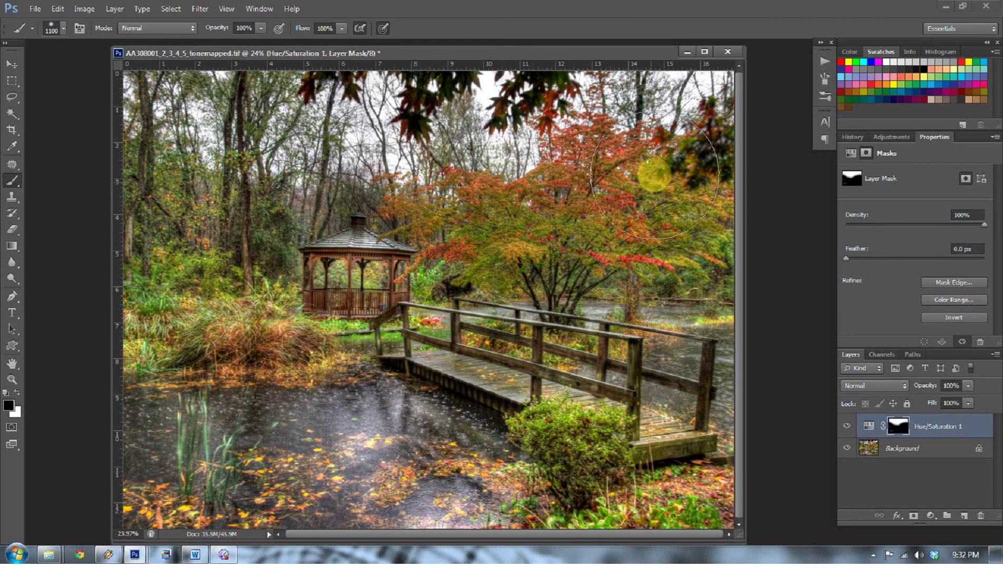
Minimize the gazebo photo to switch to the red-leaved tree photo, and add a Hue/Saturation adjustment layer to it
left_click(686, 51)
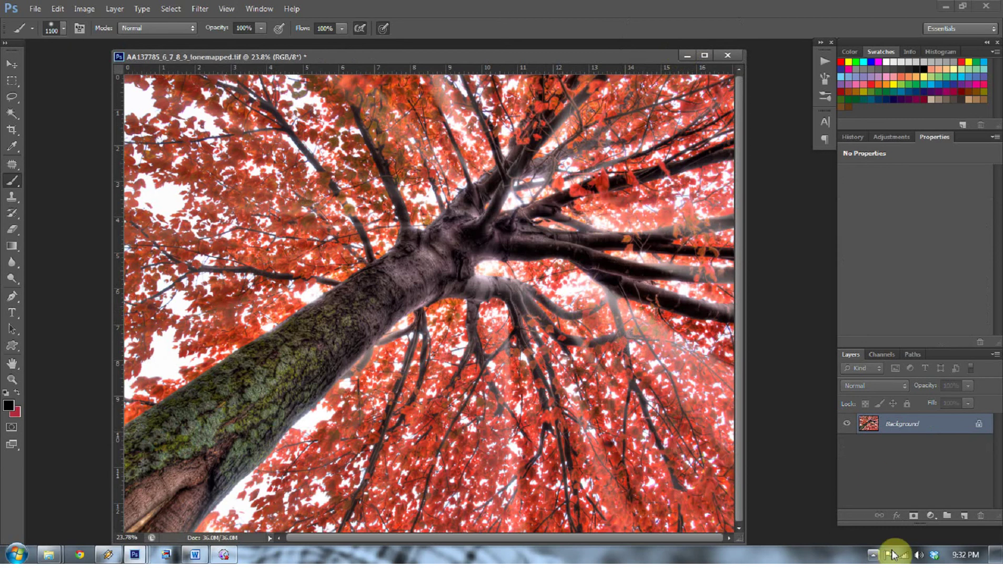
left_click(930, 521)
left_click(922, 368)
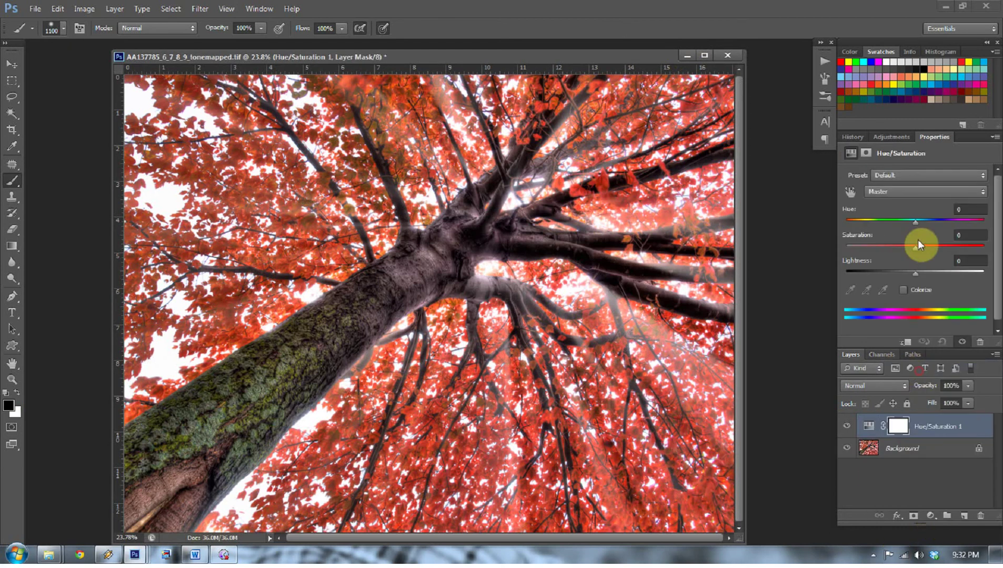
Sample the red leaves in the photo with the on-image adjustment tool and set the Reds saturation to +3
left_click(851, 192)
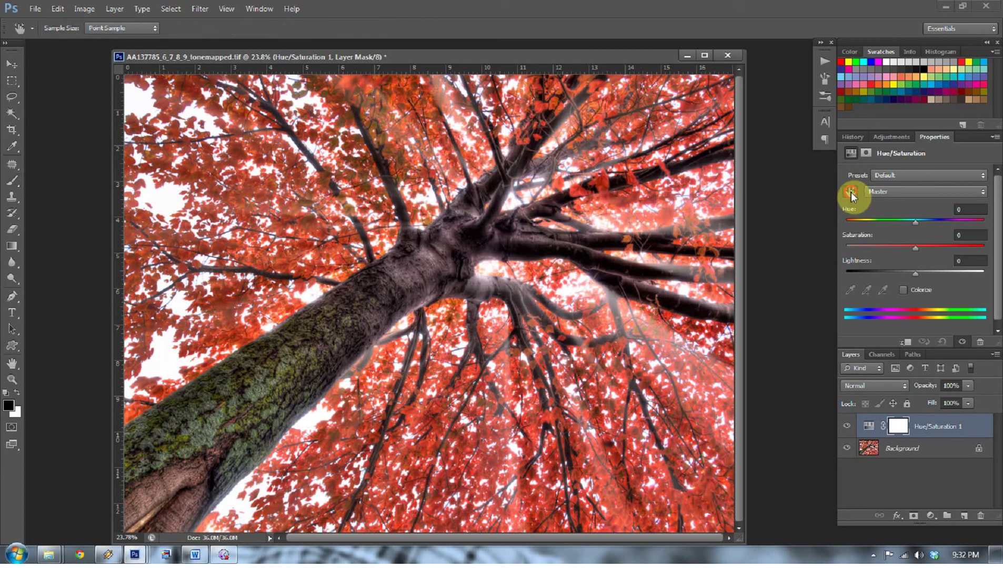
left_click(579, 194)
mouse_move(579, 193)
left_mouse_down()
mouse_move(513, 193)
mouse_move(601, 198)
mouse_move(578, 197)
mouse_move(581, 181)
left_mouse_up()
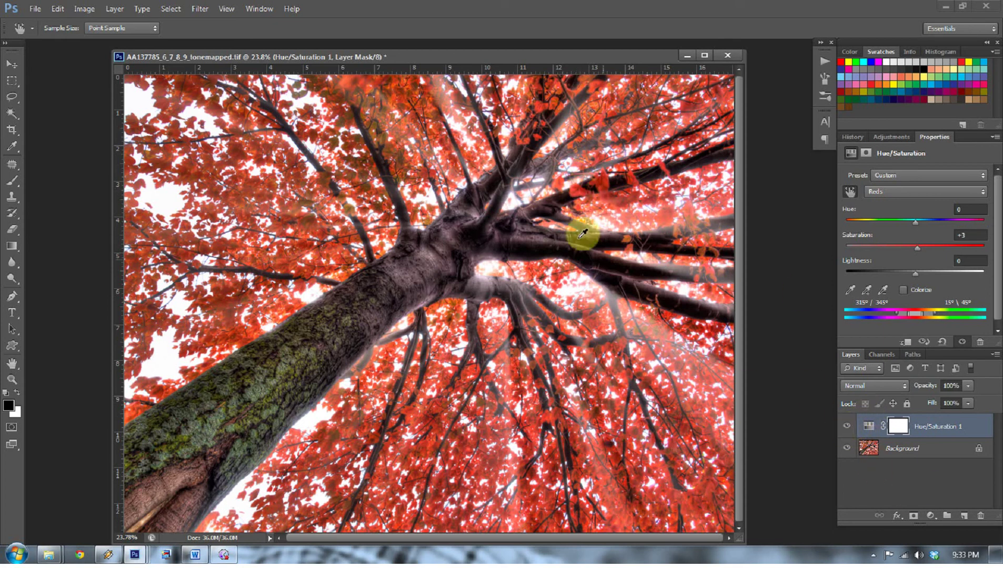
Sample the magenta cast on the bark where the trunk branches and lower the Magentas saturation to -45
key("z")
left_click_drag(482, 237, 357, 156)
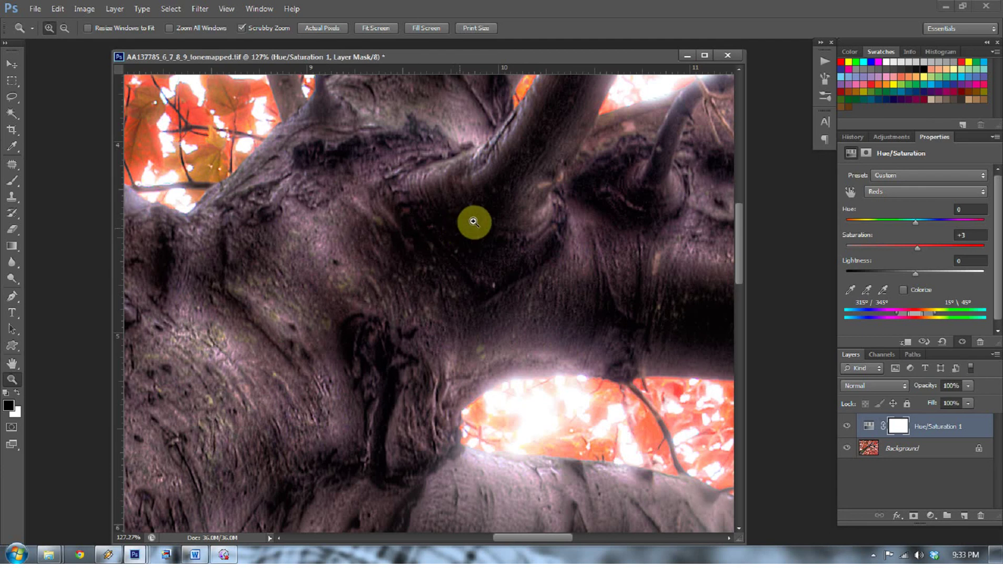
left_click(850, 192)
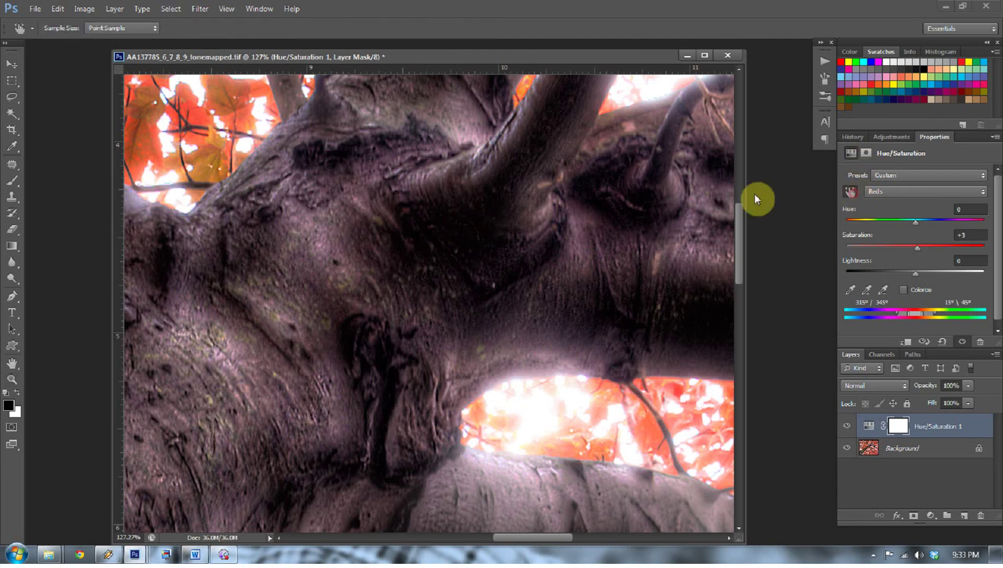
left_click(641, 179)
left_click_drag(641, 181, 571, 188)
Fit the whole tree photo in view and toggle the Hue/Saturation layer's visibility to compare the trunk before and after
key("z")
right_click(639, 189)
left_click(652, 196)
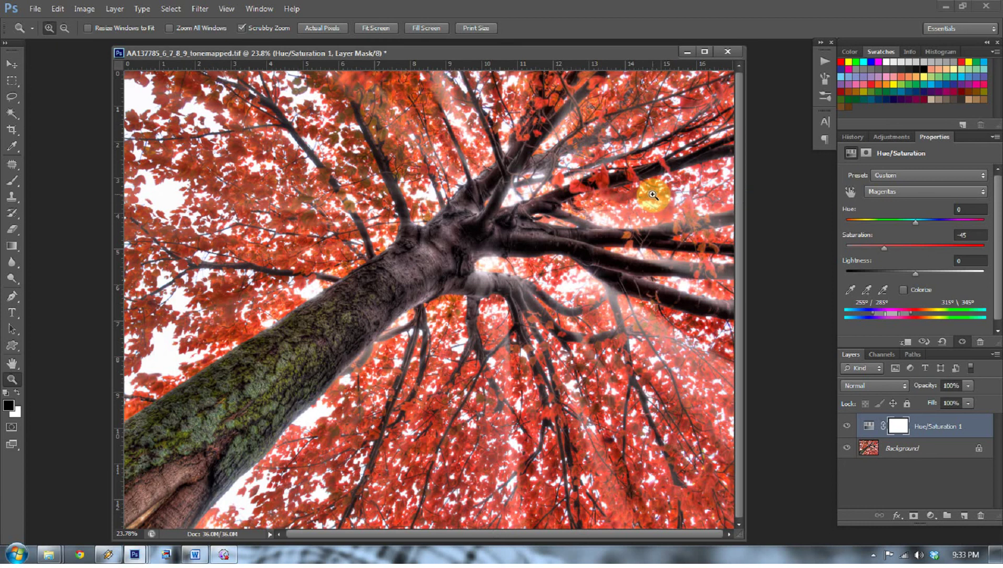
left_click(846, 425)
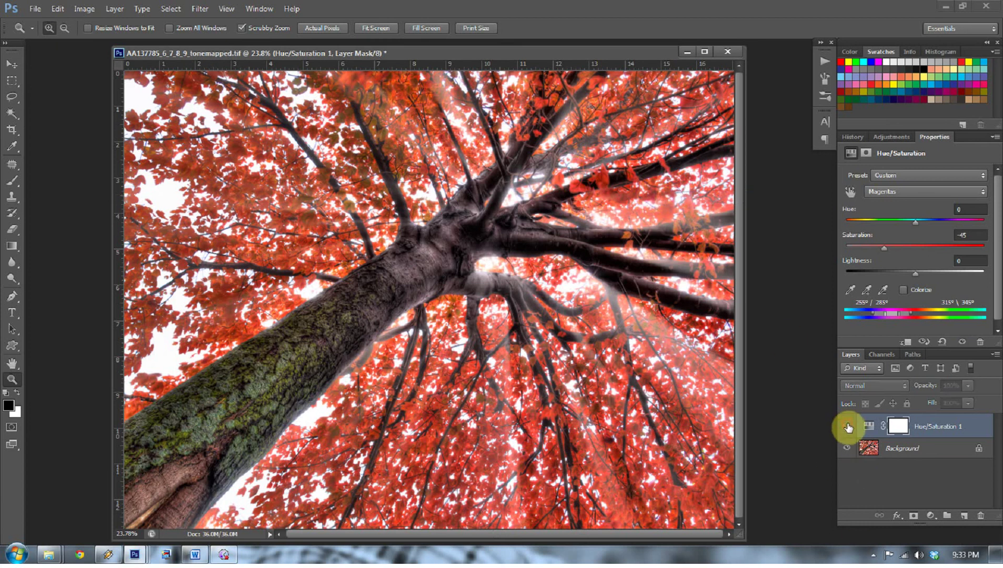
Sample the moss on the trunk to set Yellows saturation to +25, and the lower leaves to set Reds saturation to +6
left_click(850, 192)
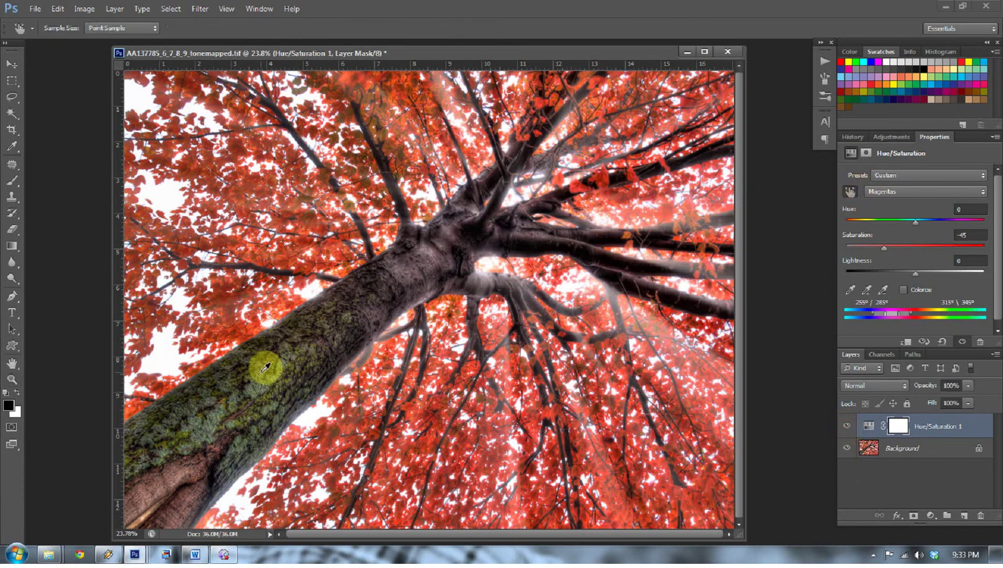
left_click_drag(283, 372, 300, 372)
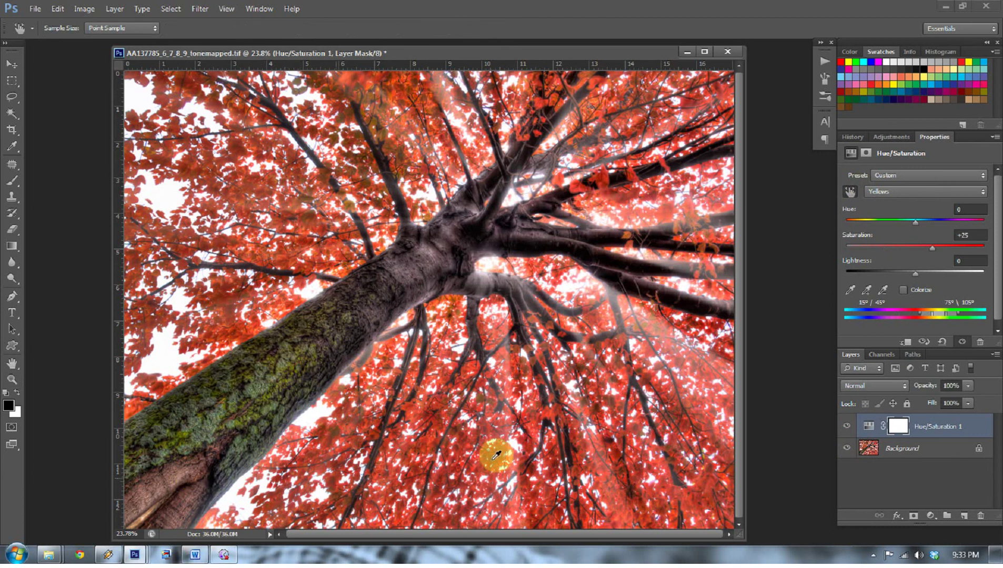
left_click_drag(477, 460, 488, 463)
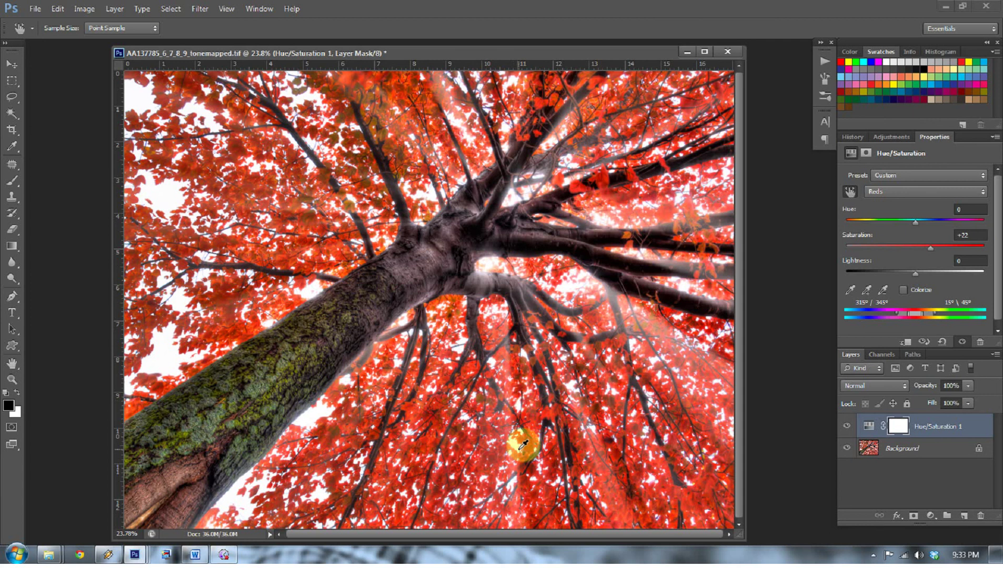
left_click_drag(499, 459, 489, 461)
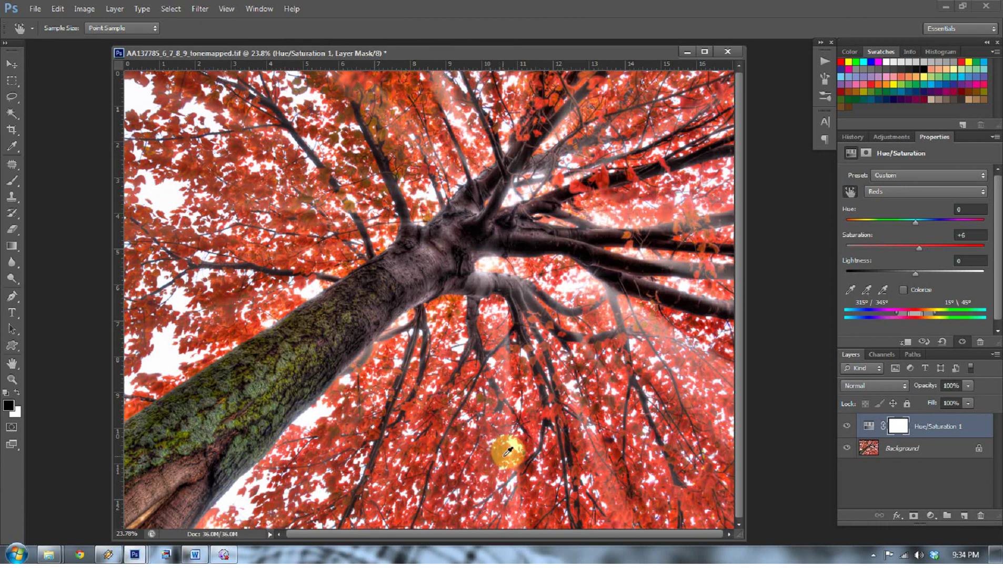